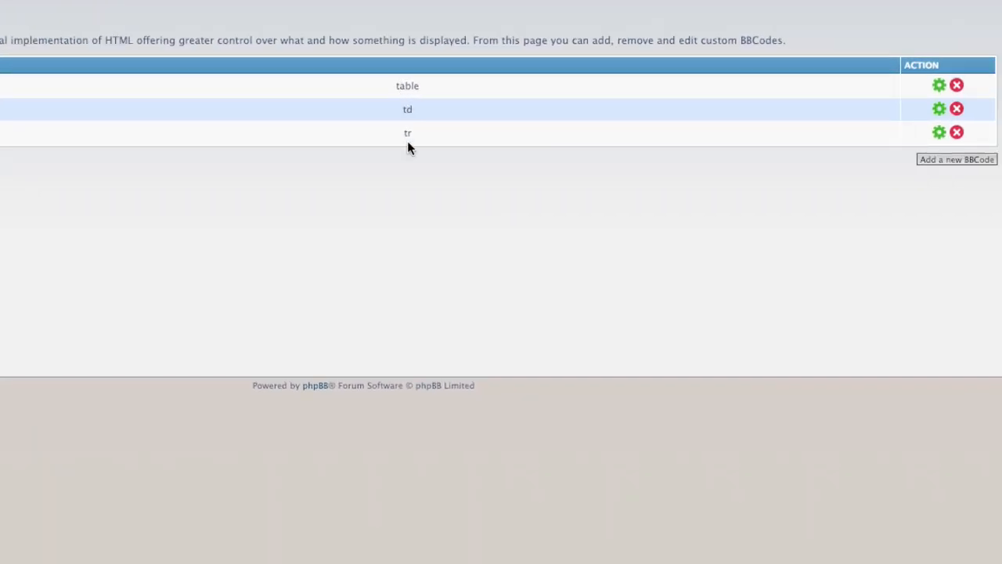
Inspect the HTML replacement definitions of the table, td and tr custom BBCodes one after another
click(937, 90)
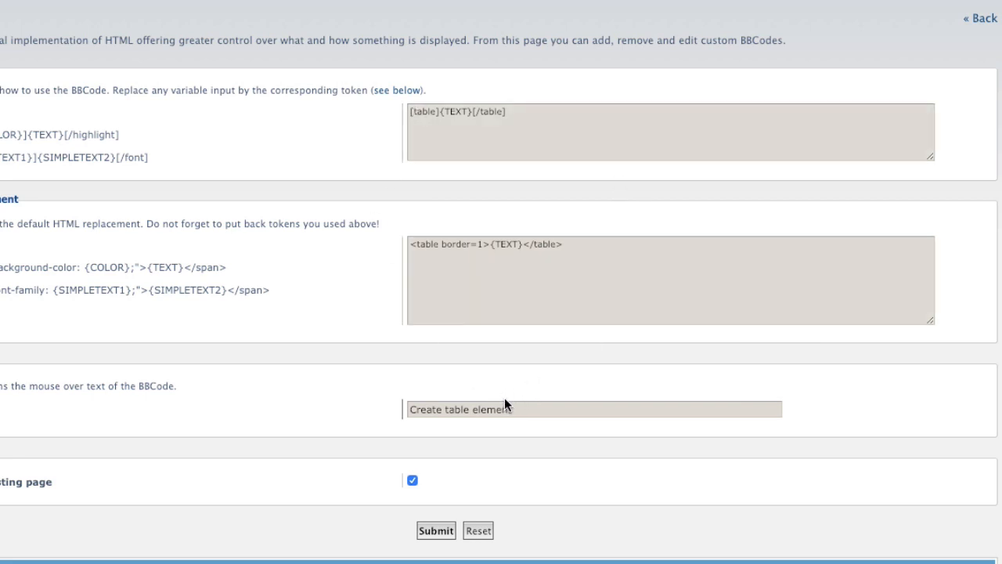
click(983, 18)
click(938, 112)
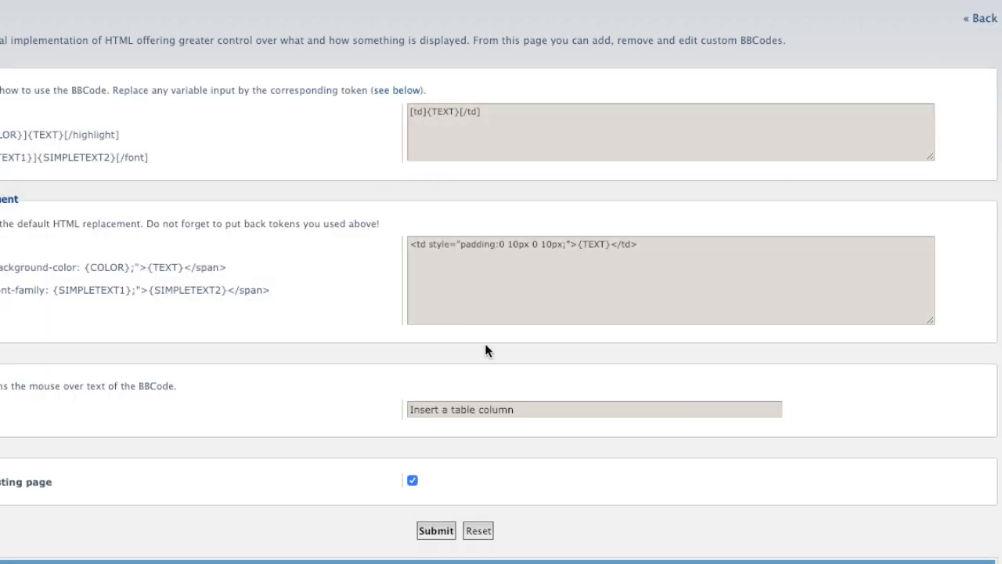
click(983, 21)
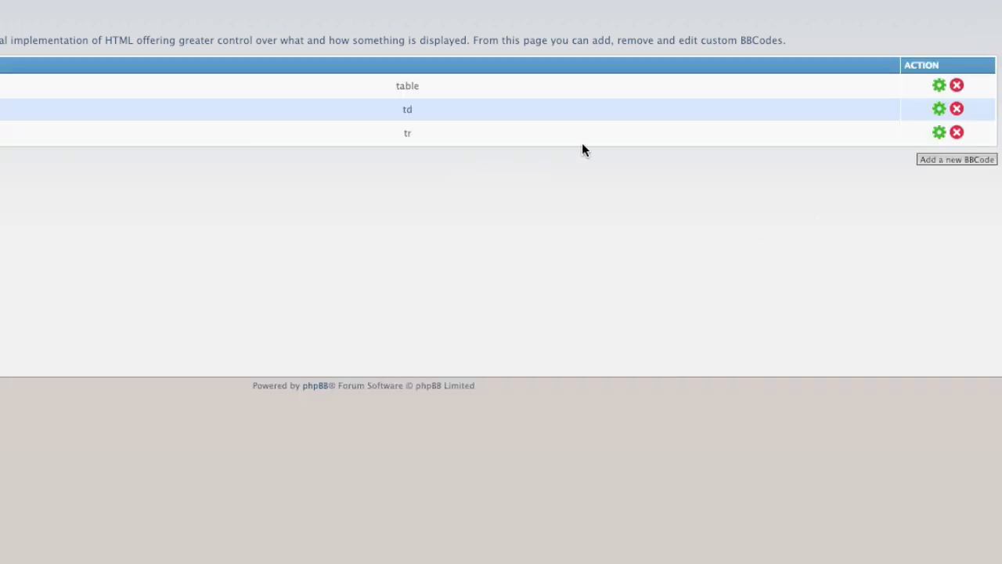
click(939, 133)
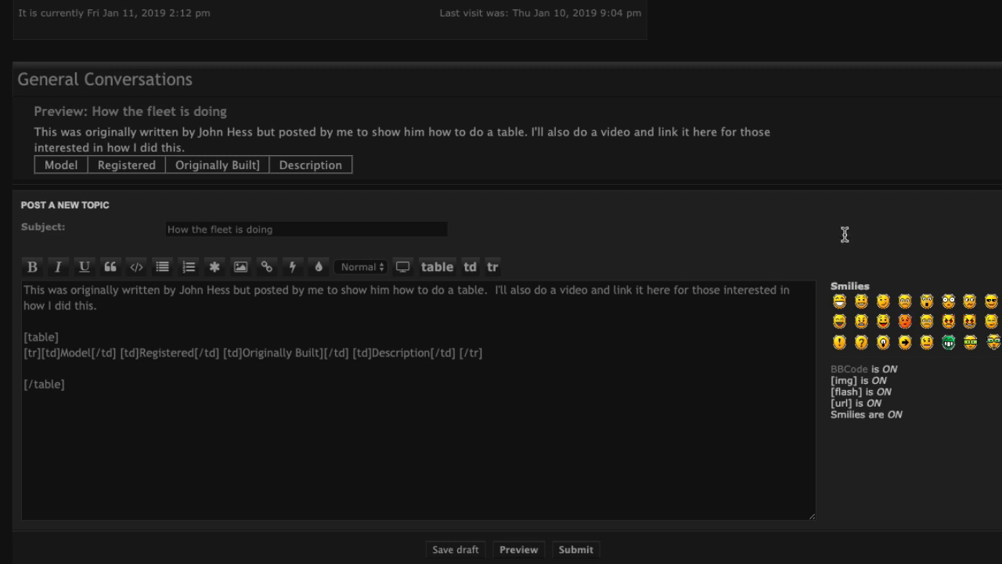
key(ctrl+Right)
key(ctrl+Left)
click(34, 368)
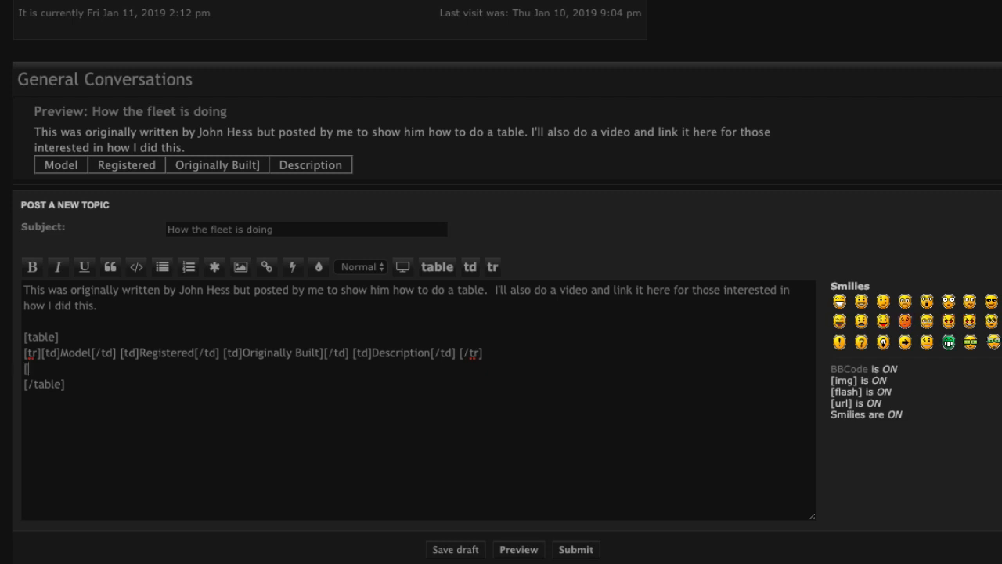
Add a [tr] row with cells 18A, 1, 2 and the prototype-under-restoration description ending 'Chino, CA'
text([tr])
text( [/tr])
key(Left)
key(Left)
key(Left)
key(Left)
text([td]18A)
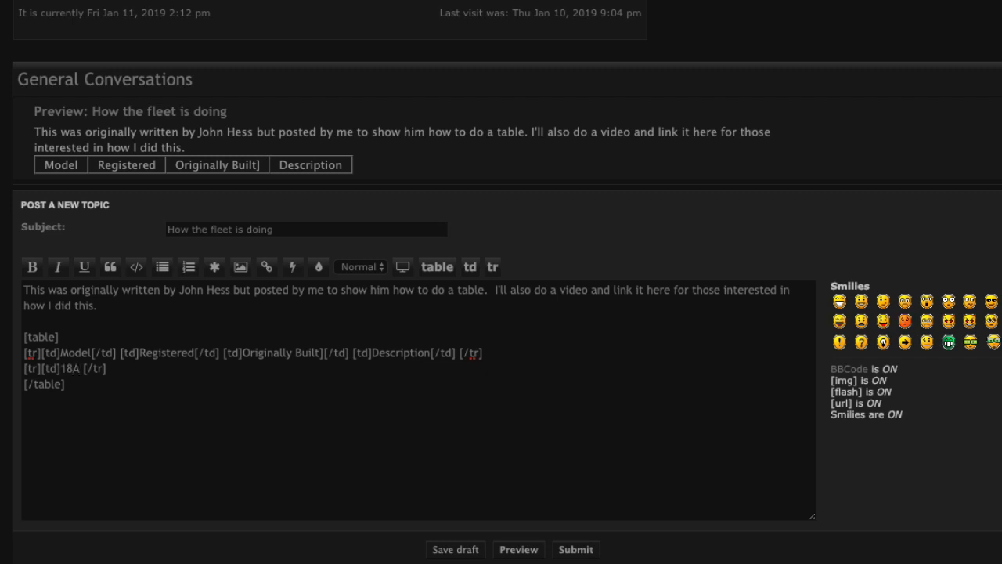
text([/td)
text(])
text([td)
text(])
text(1)
text([/td)
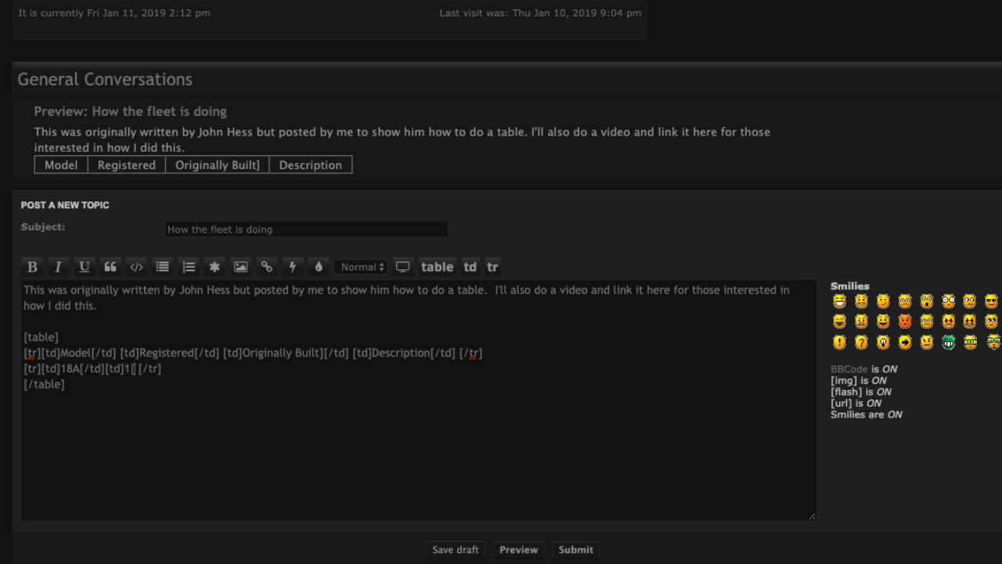
text(][td]2)
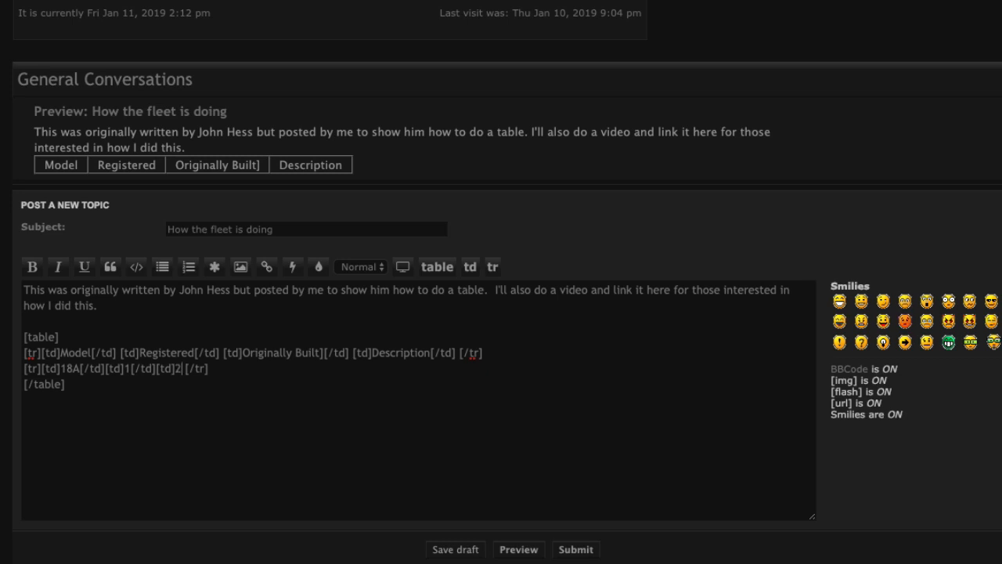
text([/td][td)
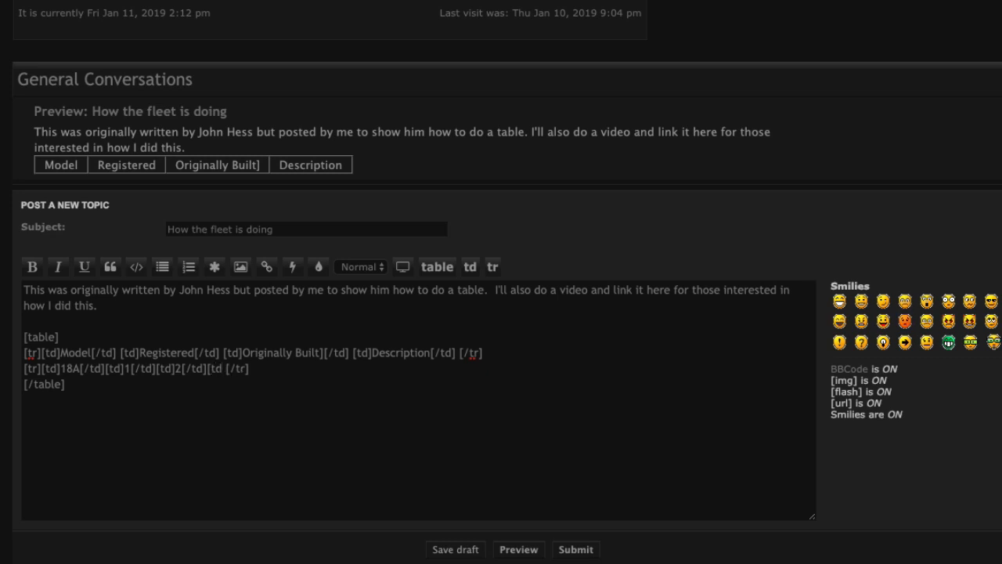
text(])
text(Proto)
text(type currently)
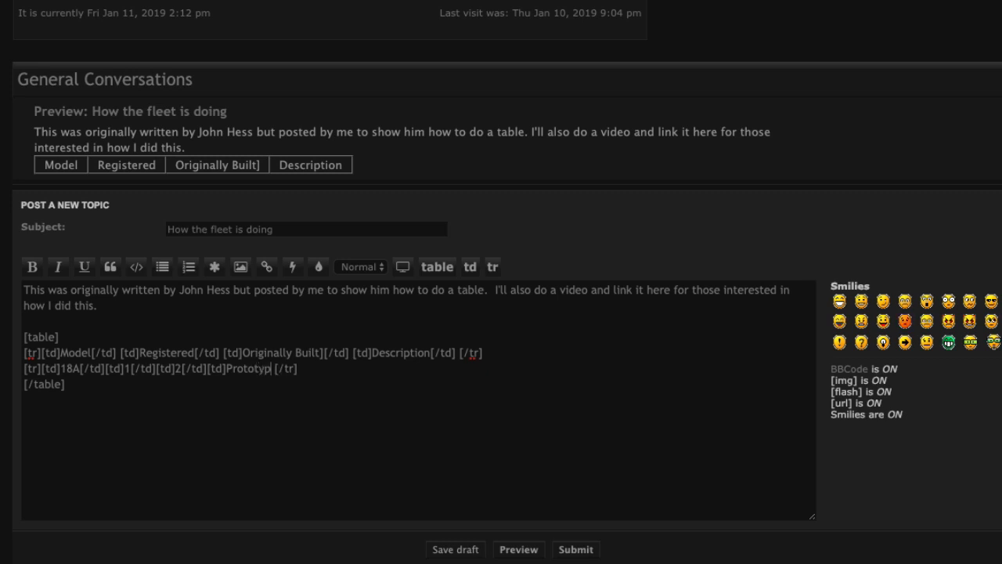
text( under restorati)
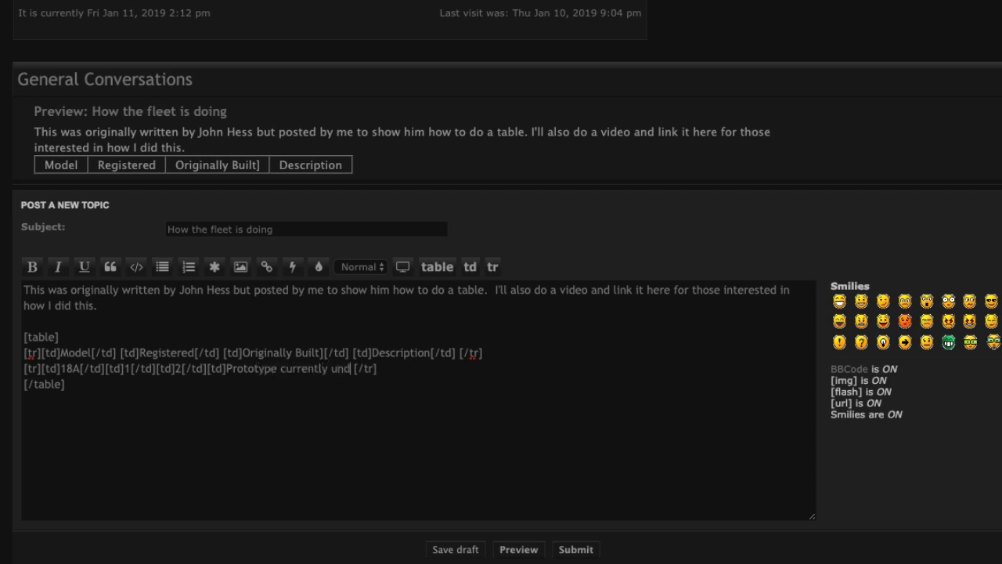
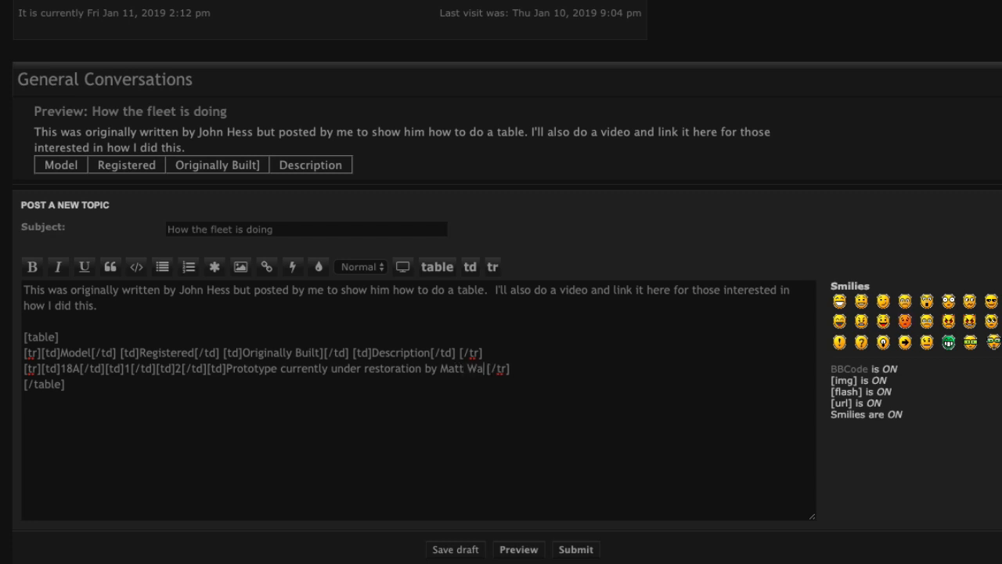
text(inok,)
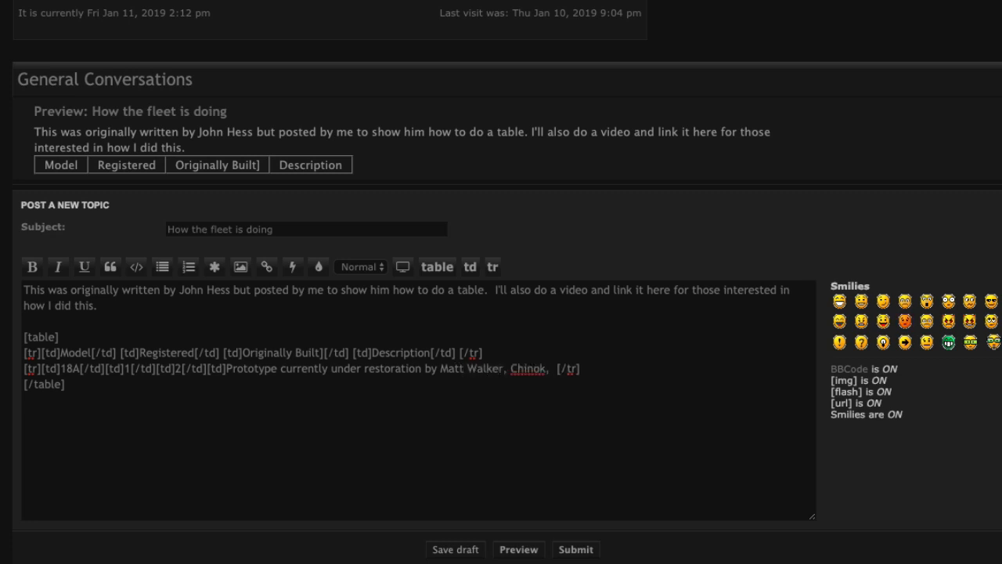
key(BackSpace)
key(BackSpace)
key(BackSpace)
key(BackSpace)
text(o, CA)
text([)
text(/td)
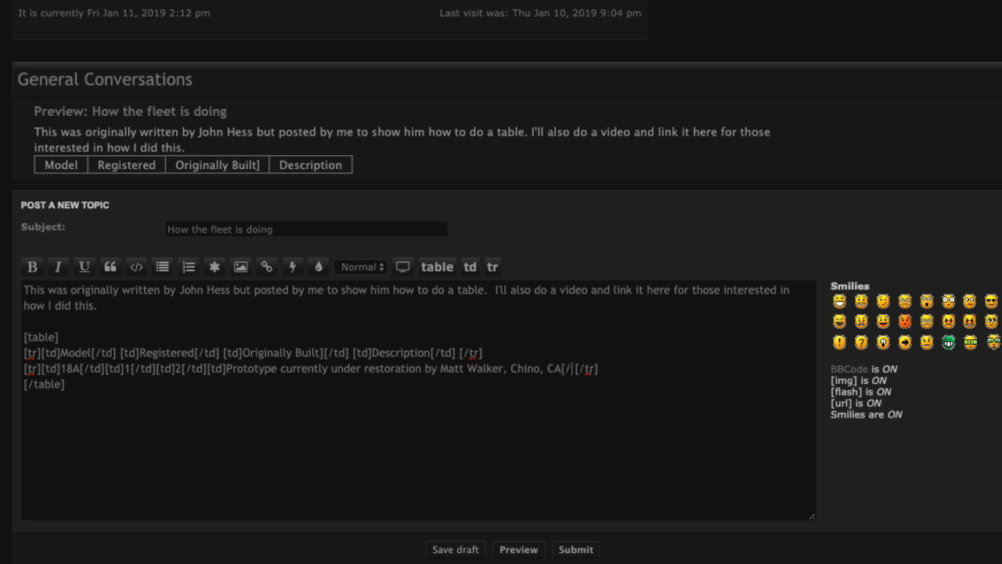
text(])
Preview the fleet table including the 18A row, then place the cursor after that row
click(516, 549)
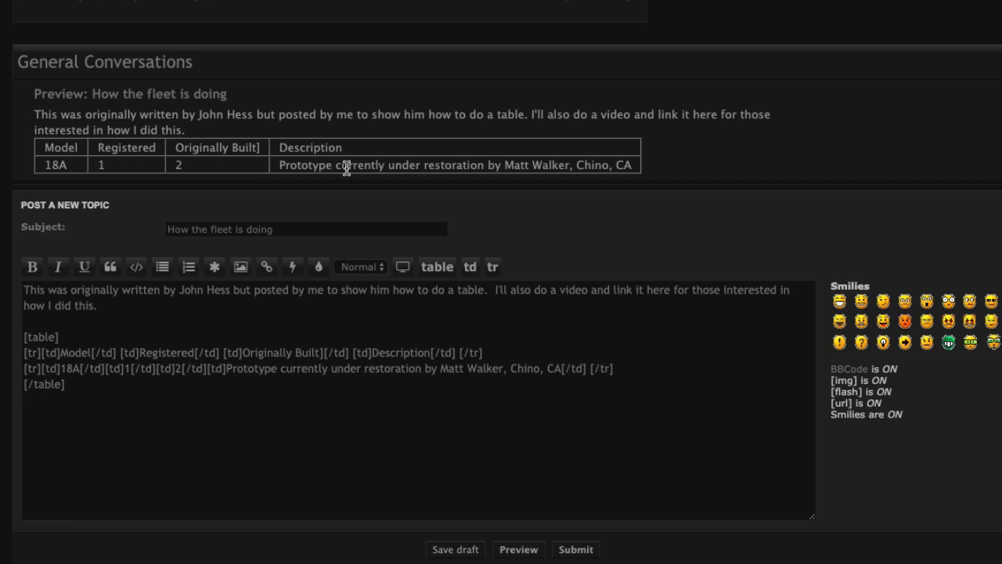
click(638, 368)
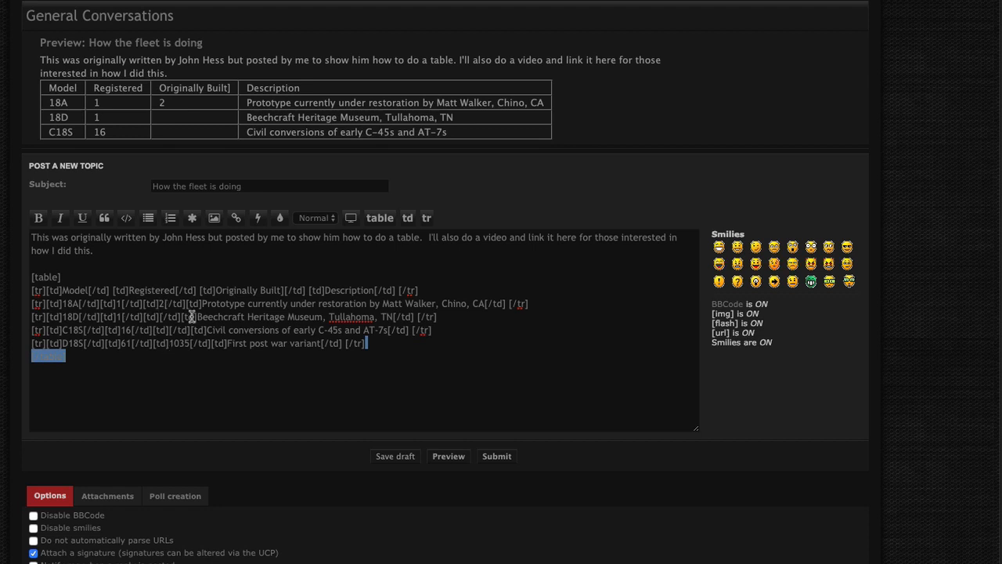
Copy the D18S row's code onto a new line beneath it and select the copy's model name
click(134, 343)
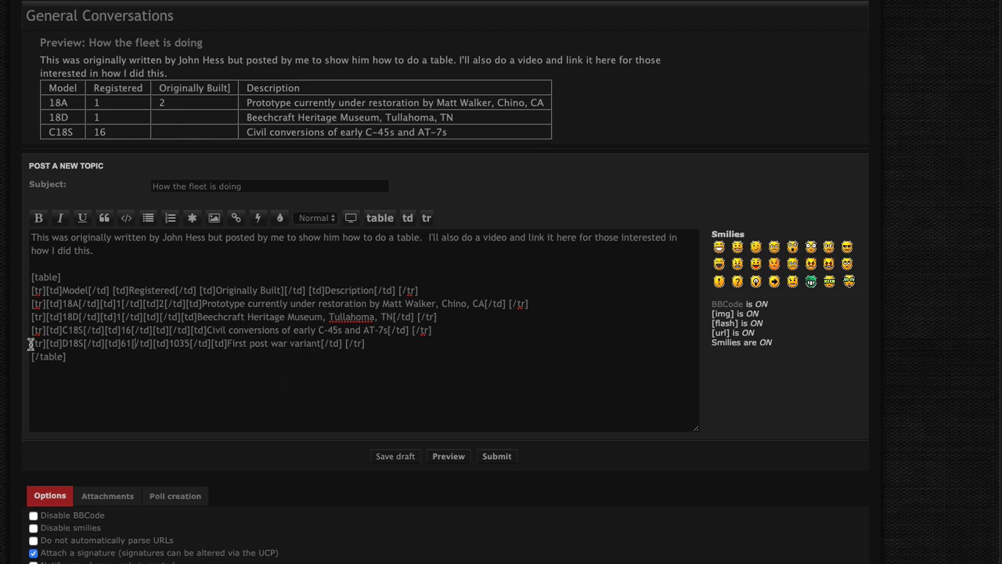
drag(31, 343, 376, 347)
key(ctrl+c)
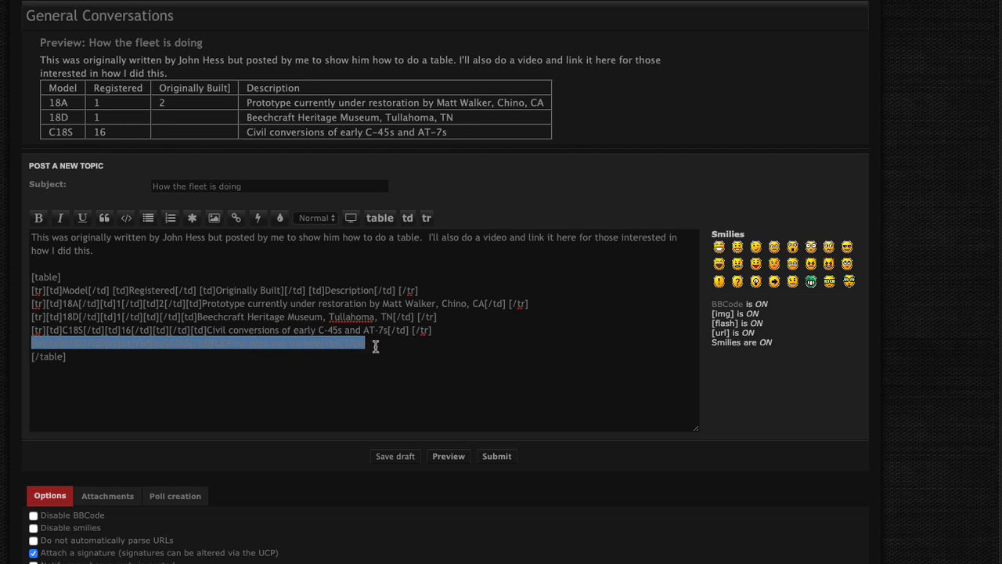
click(376, 344)
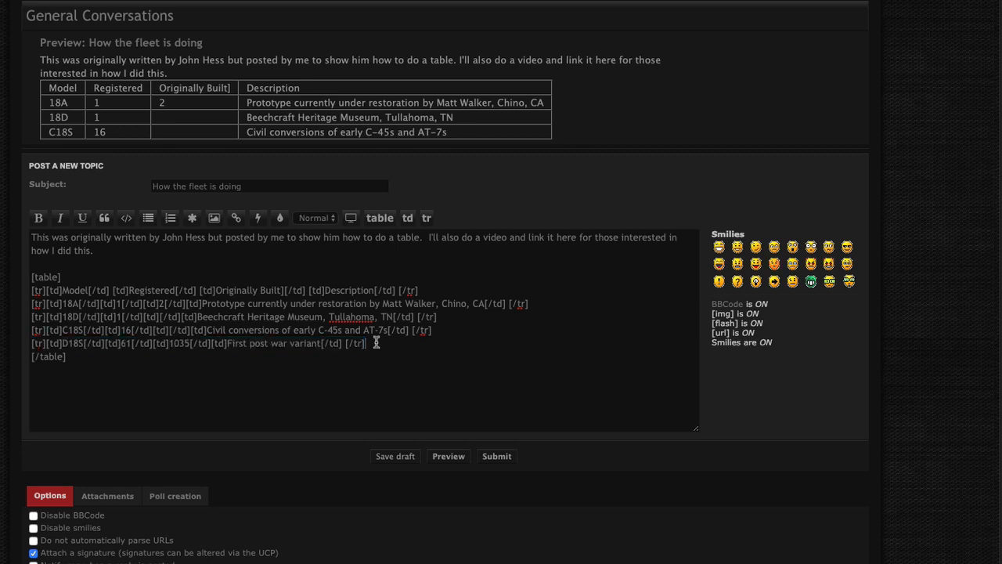
key(Return)
key(ctrl+v)
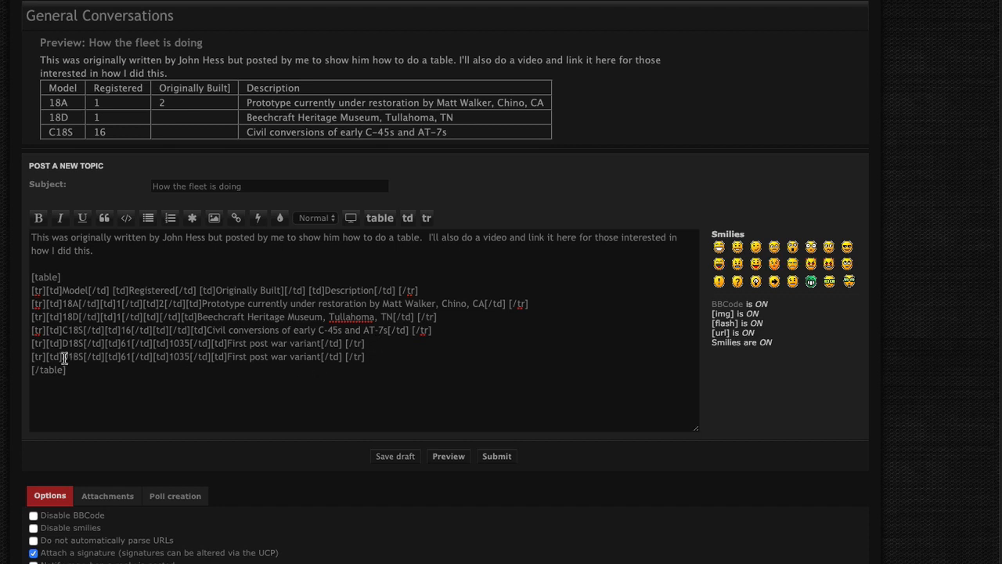
drag(64, 358, 81, 360)
Change the copied row to E18S, 59 registered, 403 built, 'First high cabin model', then add a line
text(E18)
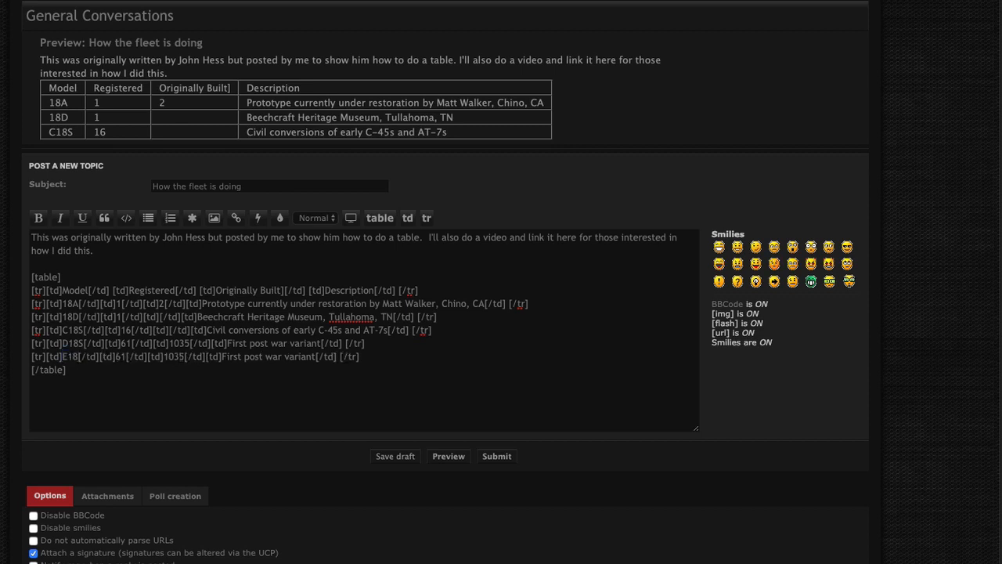
text(S)
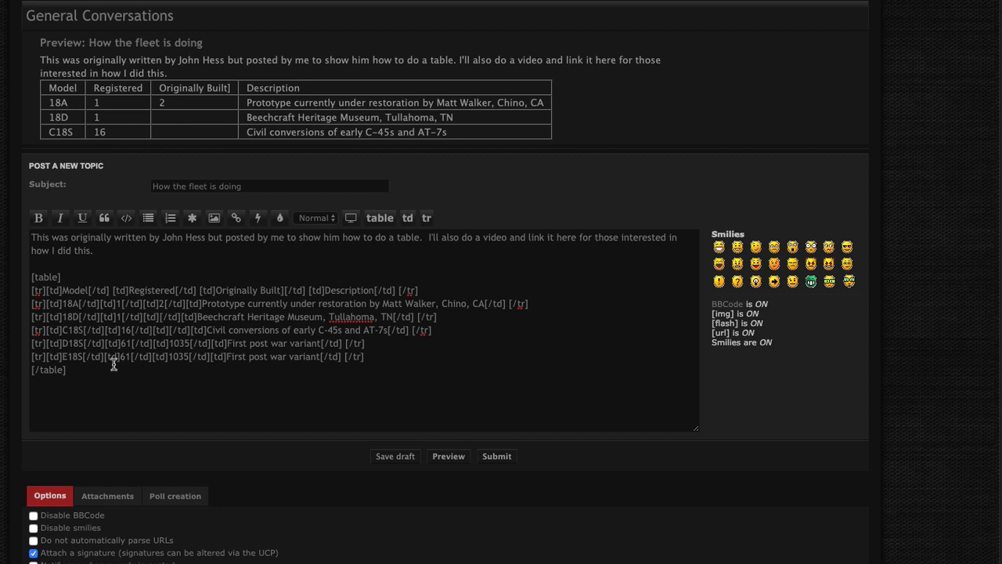
drag(120, 357, 133, 357)
text(59)
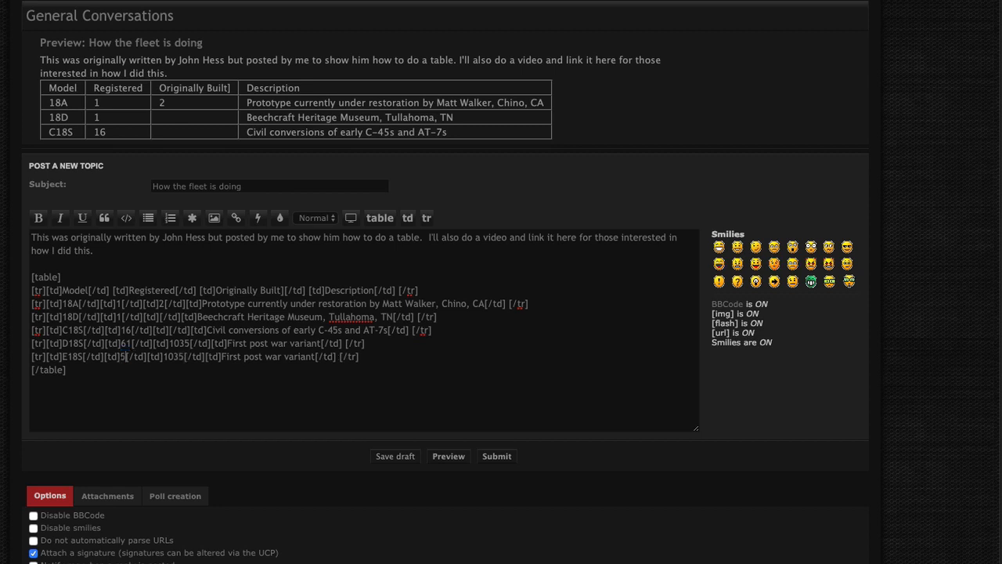
double_click(180, 357)
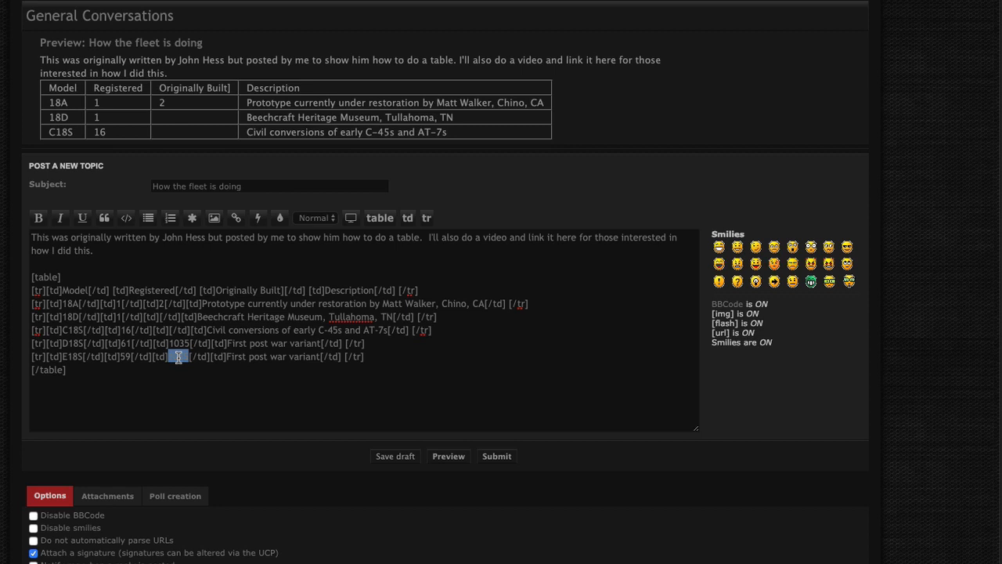
text(4503)
key(BackSpace)
key(BackSpace)
key(BackSpace)
text(03)
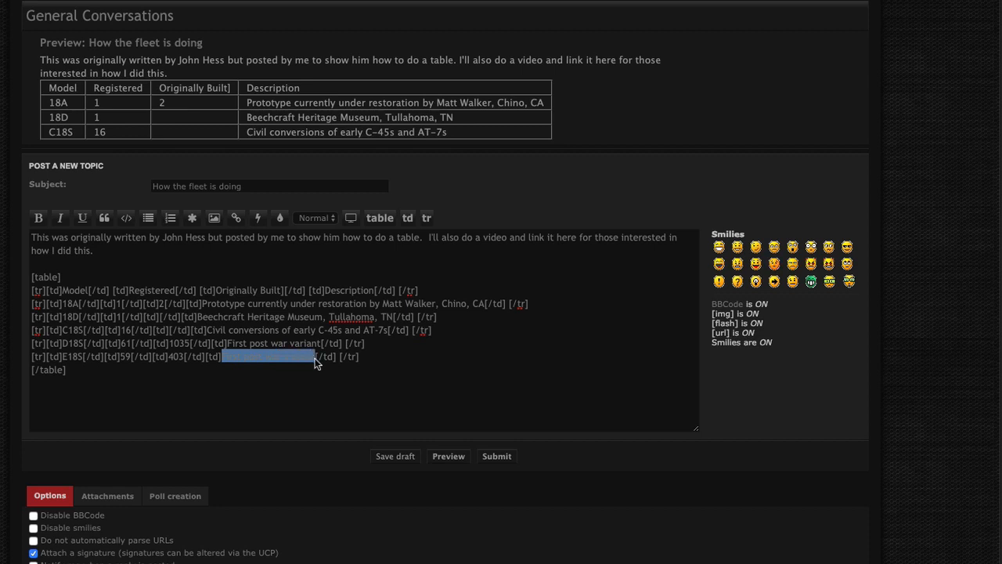
text(Fir)
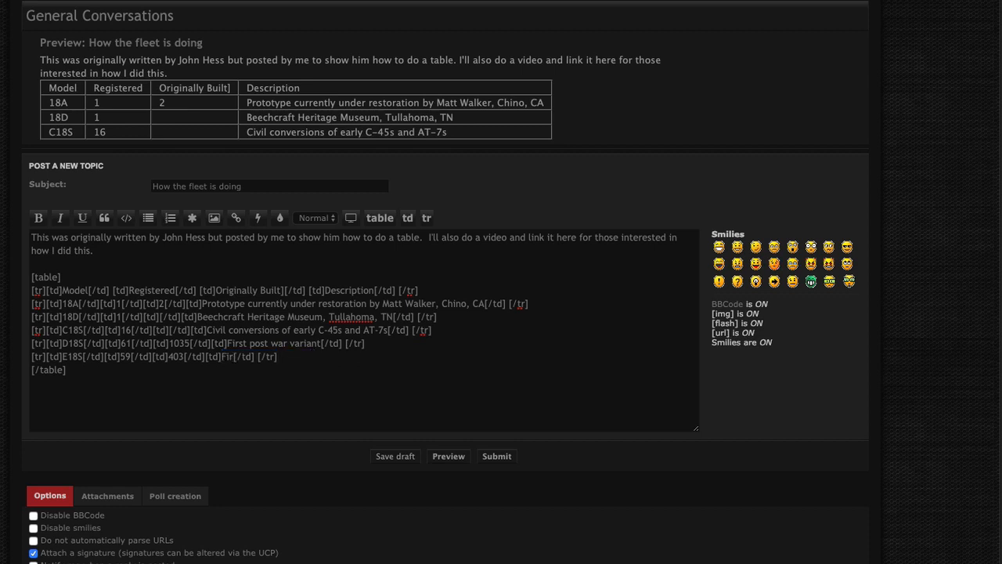
text(st high cabin model)
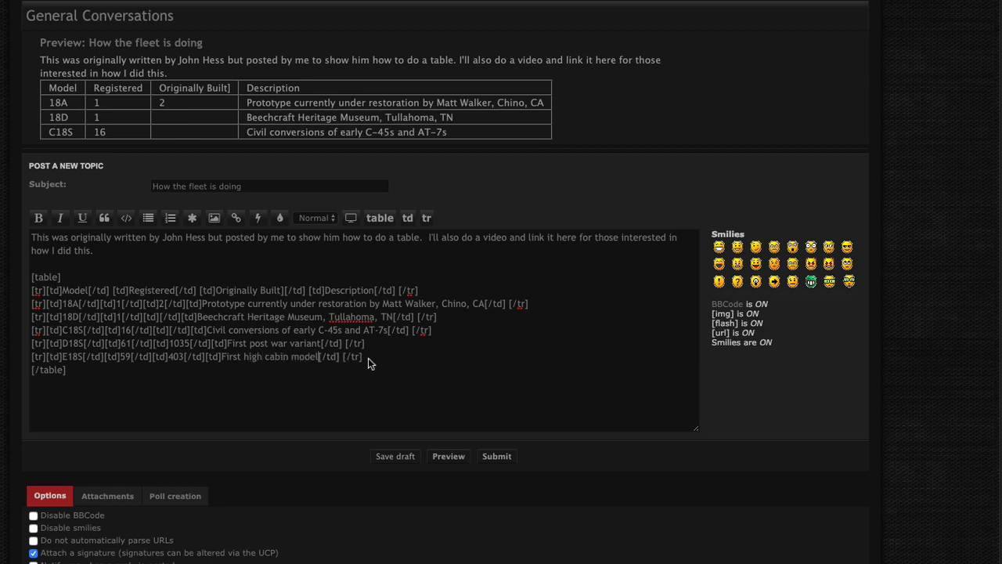
drag(367, 357, 29, 367)
click(370, 359)
key(Return)
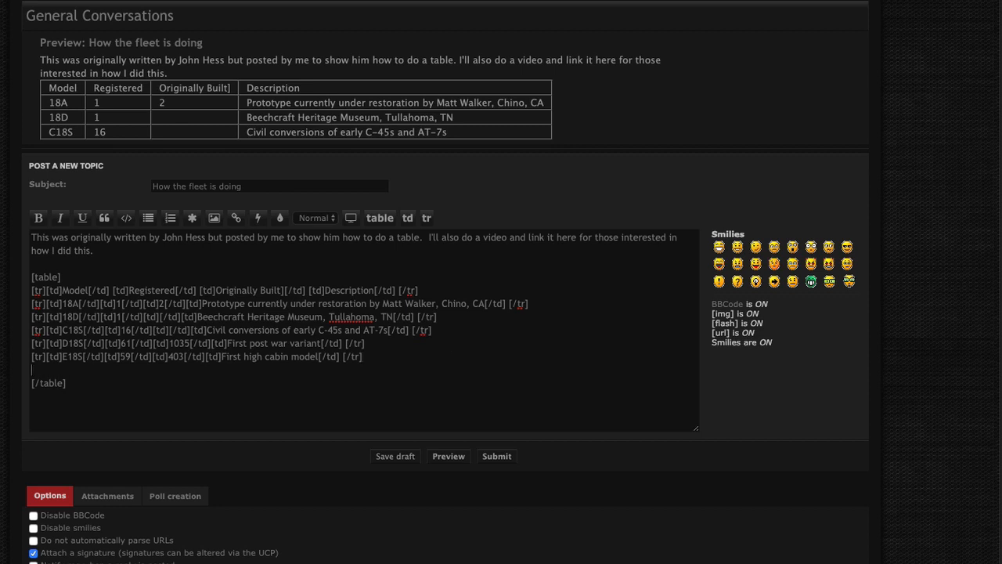